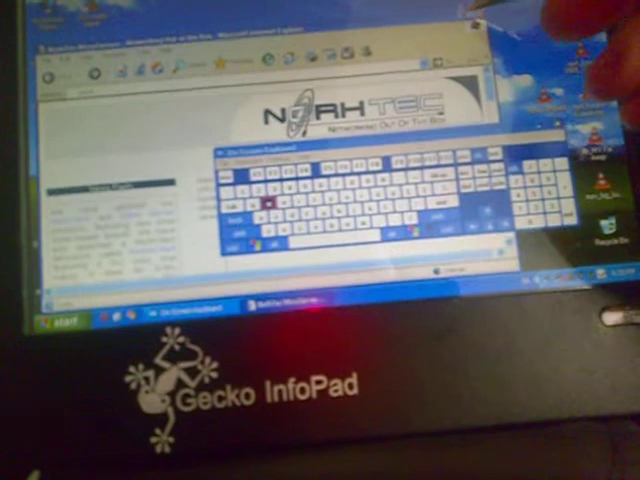
- Minimize Internet Explorer, then open the Start menu and close it by tapping the desktop
left_click(452, 36)
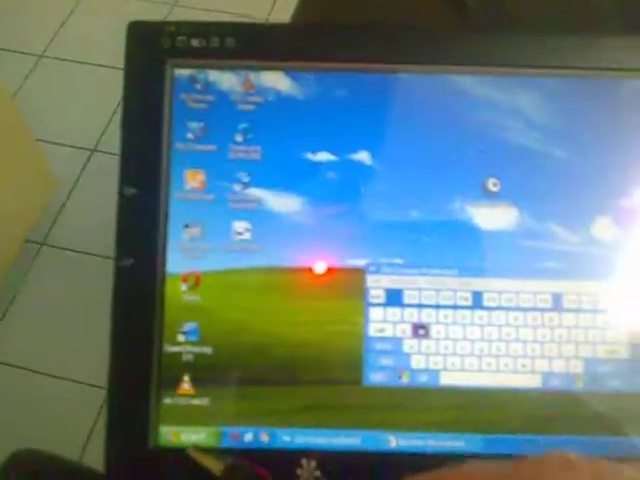
left_click(190, 438)
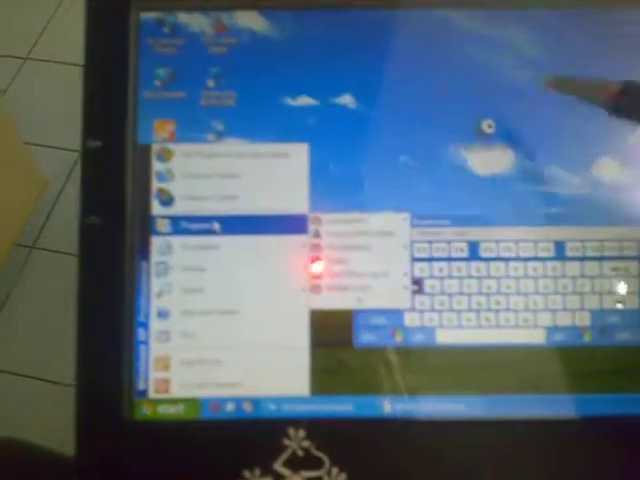
left_click(380, 80)
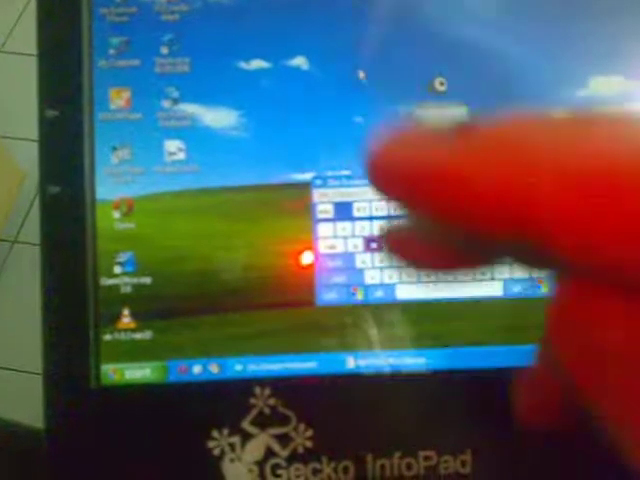